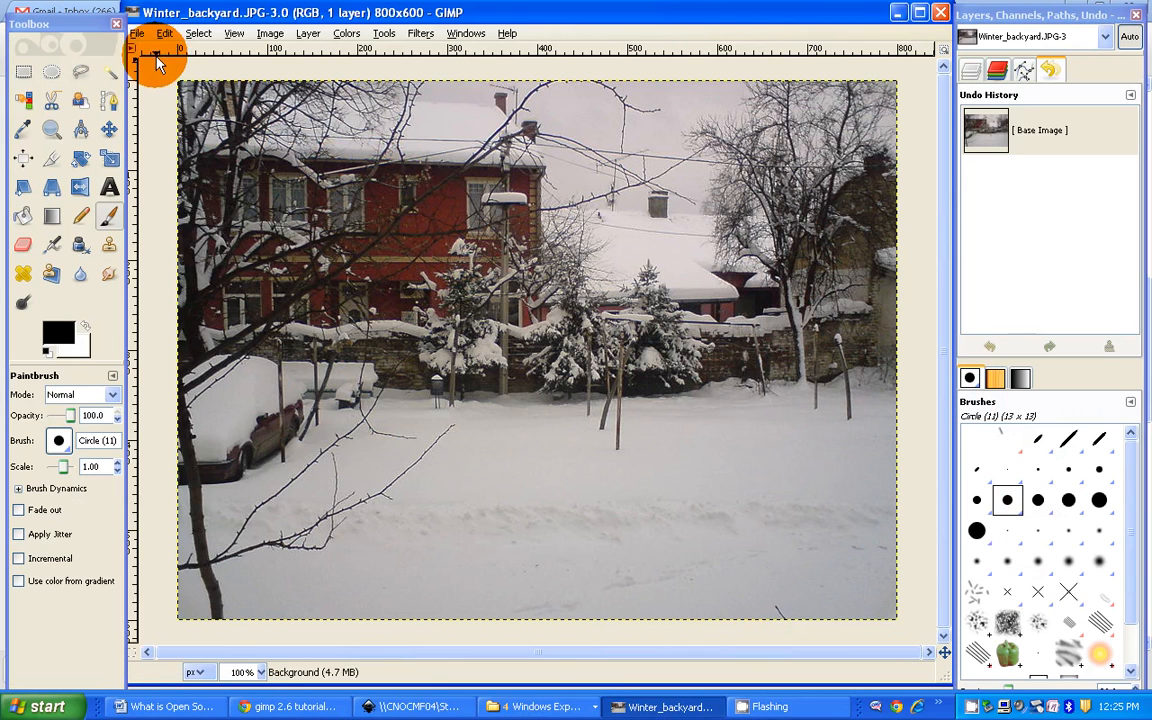
# Step: Crop the photo to a rectangular selection of about 609 × 599 px starting at its upper-left corner, removing the strip on the right side
pyautogui.click(23, 72)
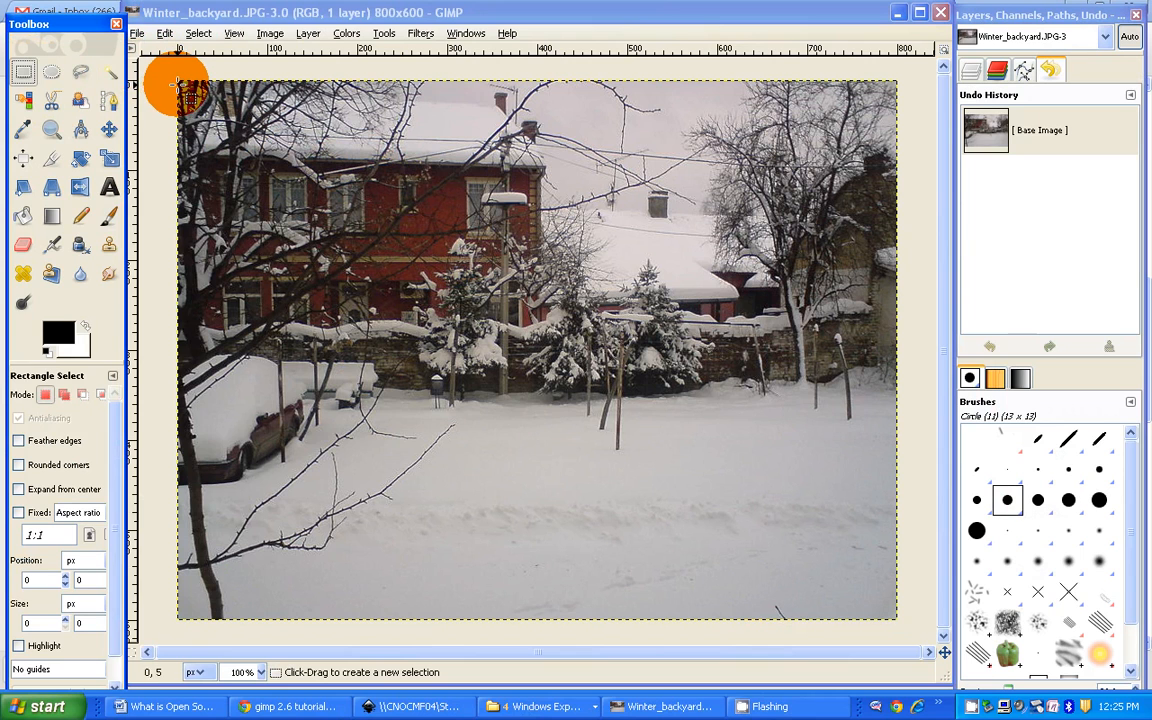
pyautogui.moveTo(181, 83); pyautogui.dragTo(721, 617)
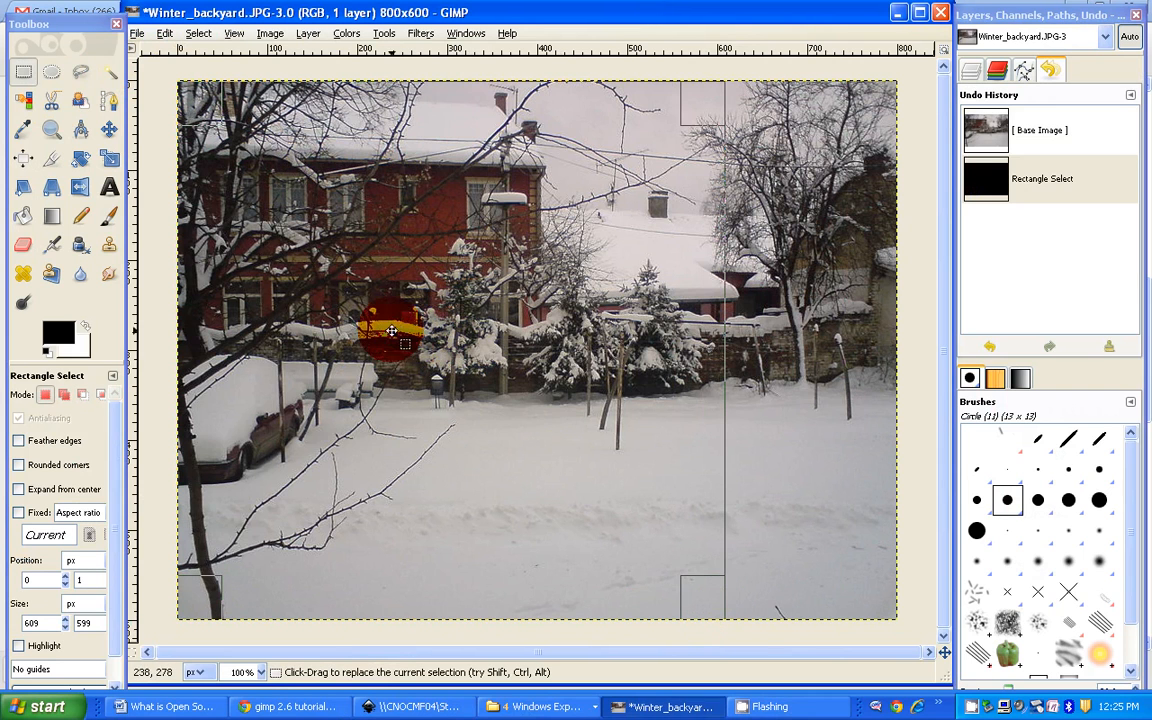
pyautogui.click(270, 33)
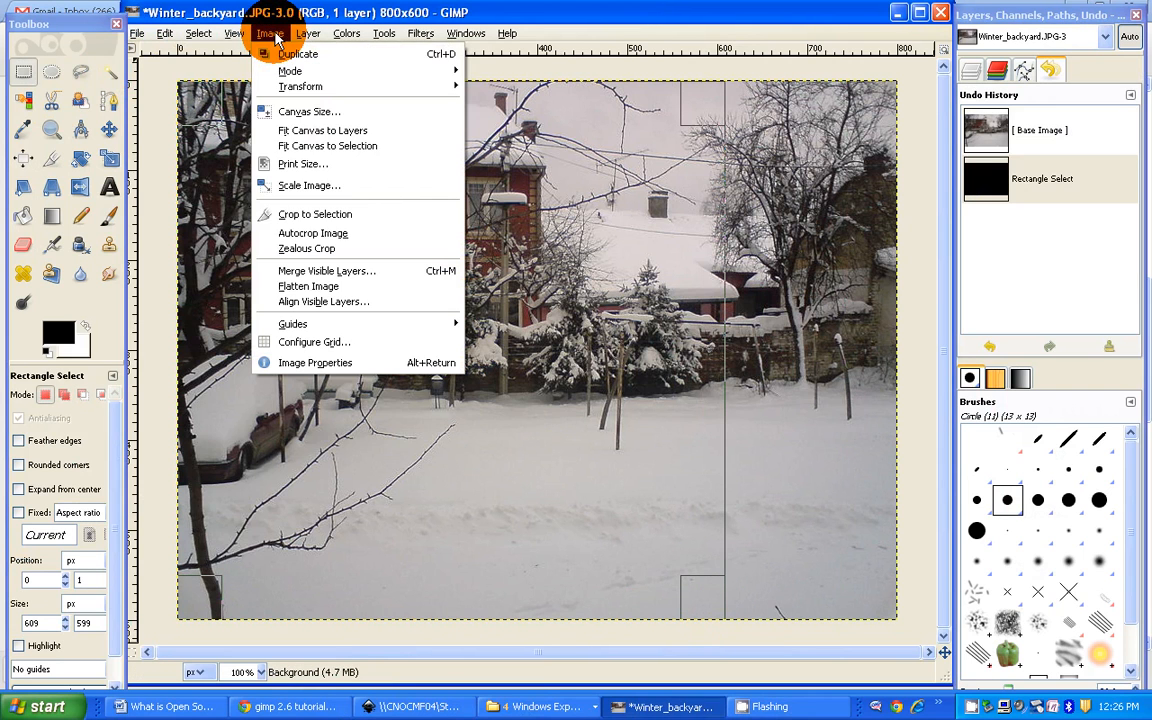
pyautogui.click(298, 214)
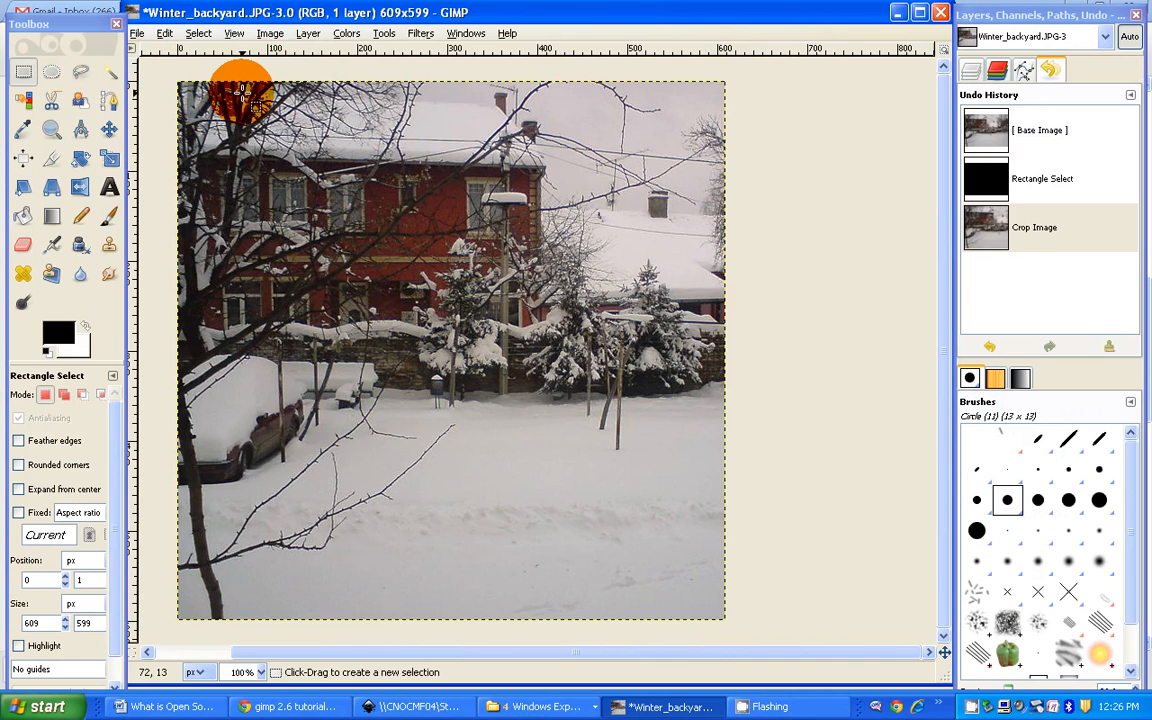
# Step: Apply a Brightness-Contrast adjustment to the cropped photo with brightness 64 and contrast 45
pyautogui.click(347, 36)
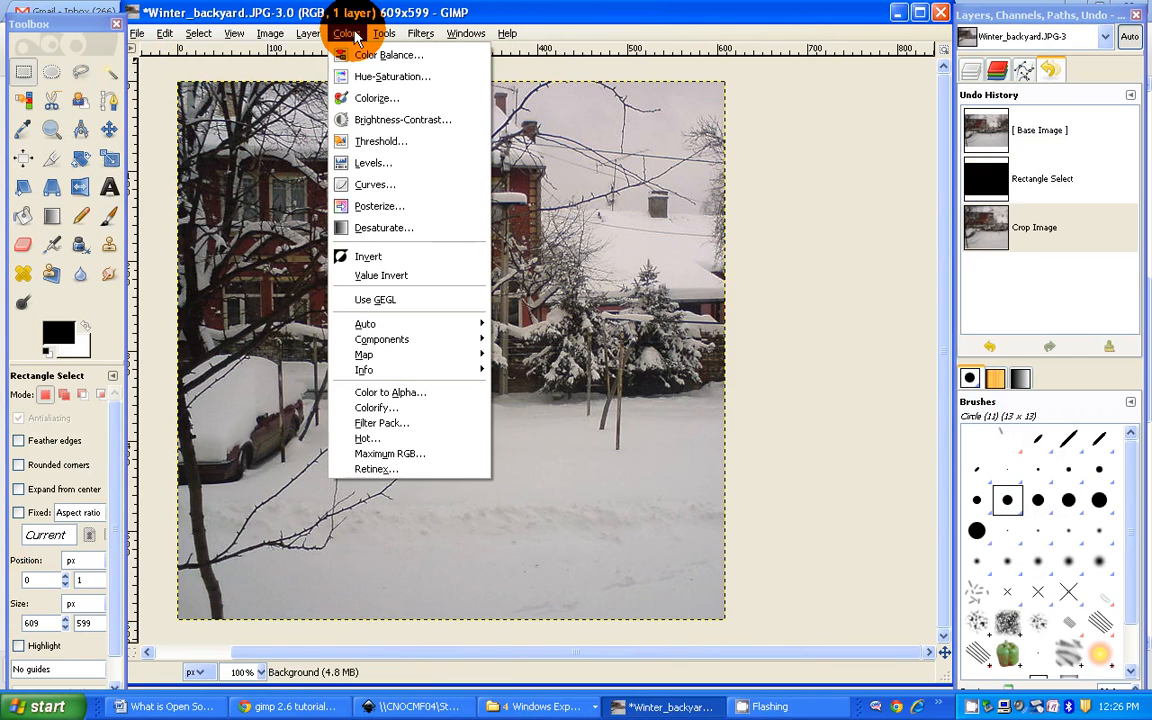
pyautogui.click(402, 120)
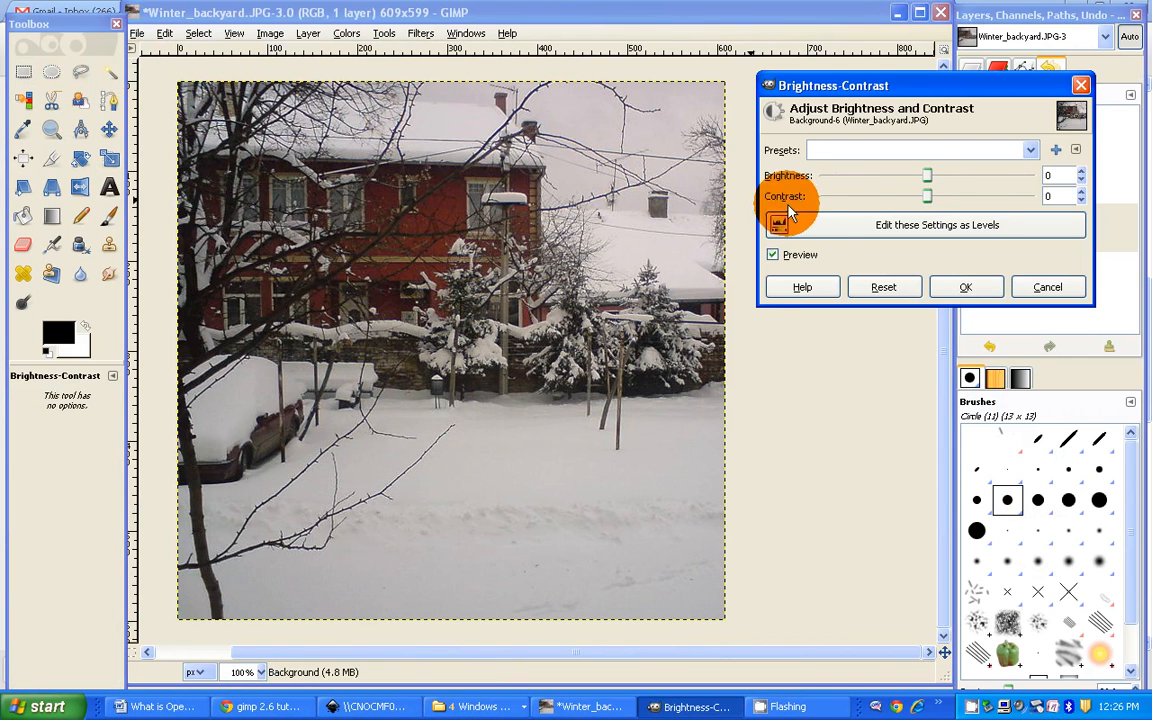
pyautogui.moveTo(922, 177); pyautogui.dragTo(981, 180)
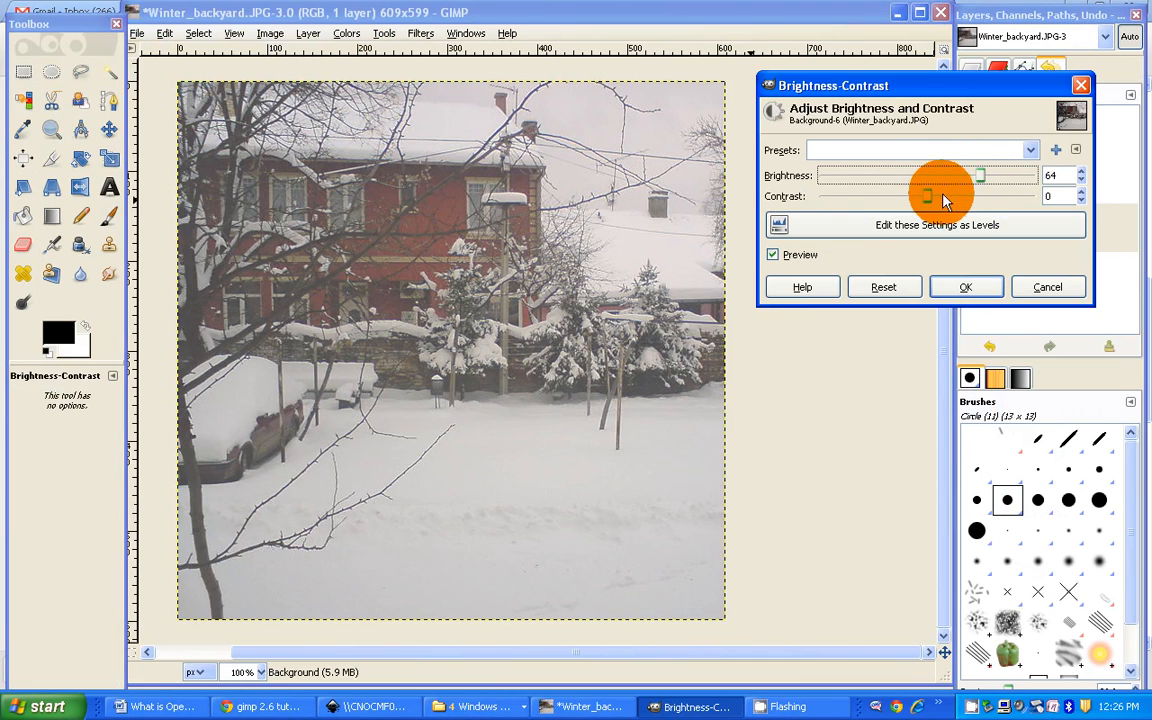
pyautogui.moveTo(926, 197); pyautogui.dragTo(964, 196)
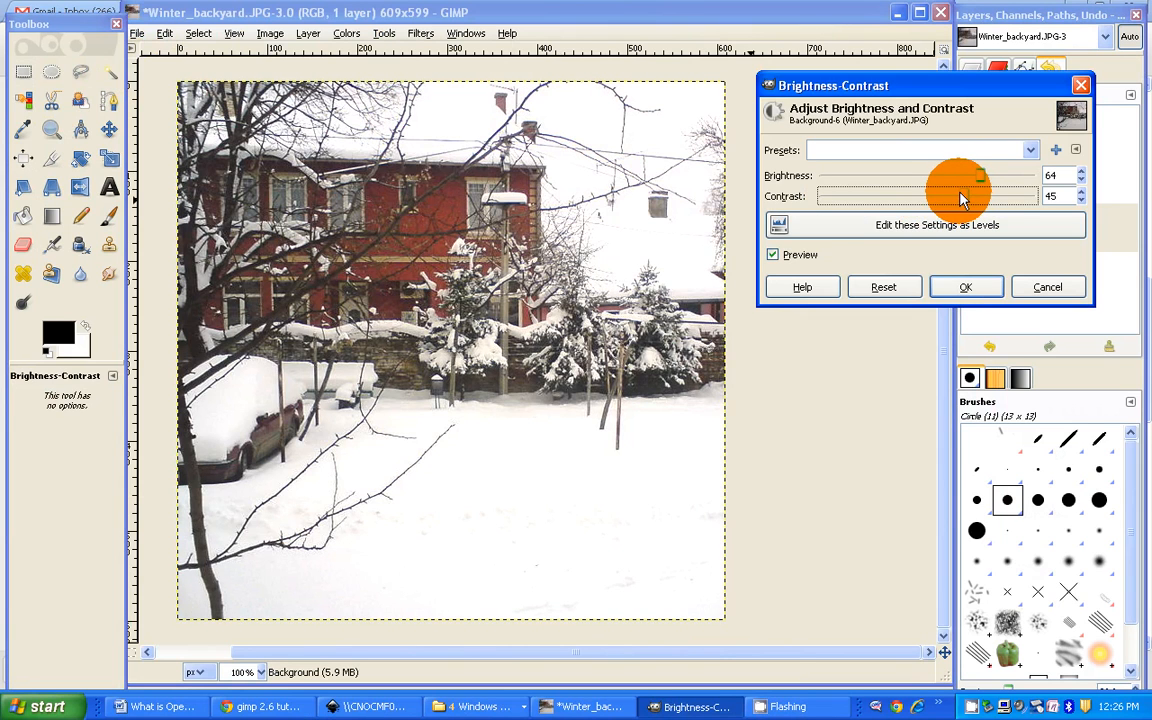
pyautogui.click(979, 287)
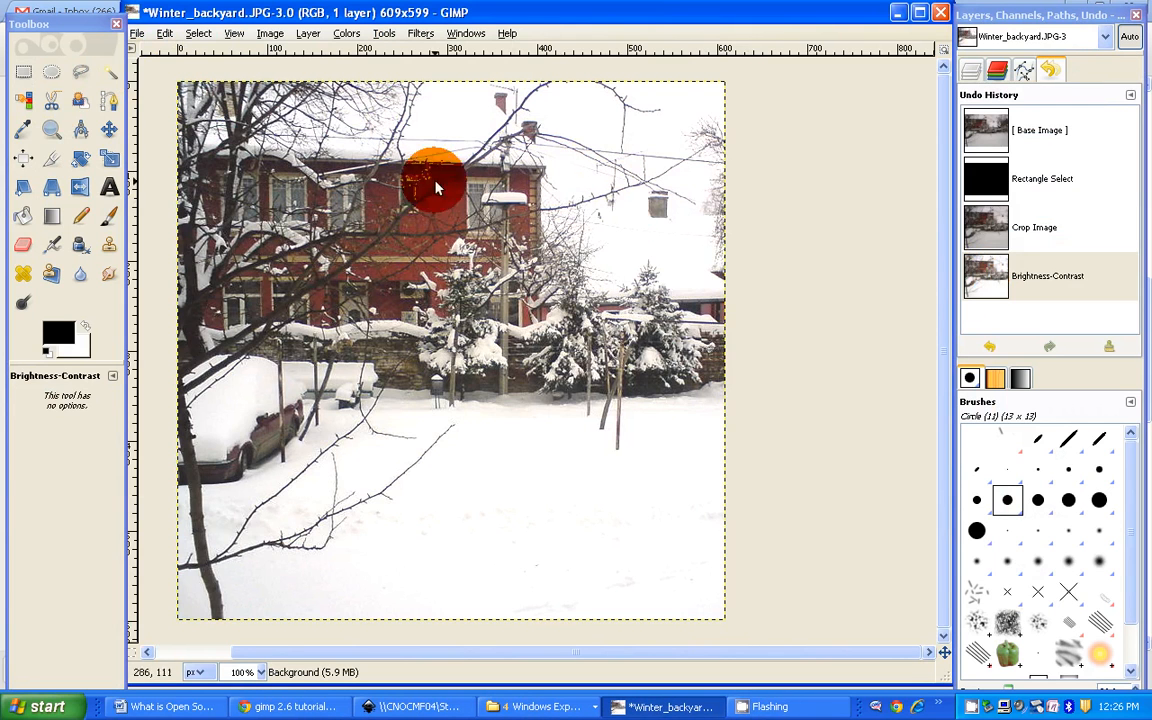
# Step: Apply a Hue-Saturation adjustment to the photo, raising the overall saturation to about 43
pyautogui.click(346, 33)
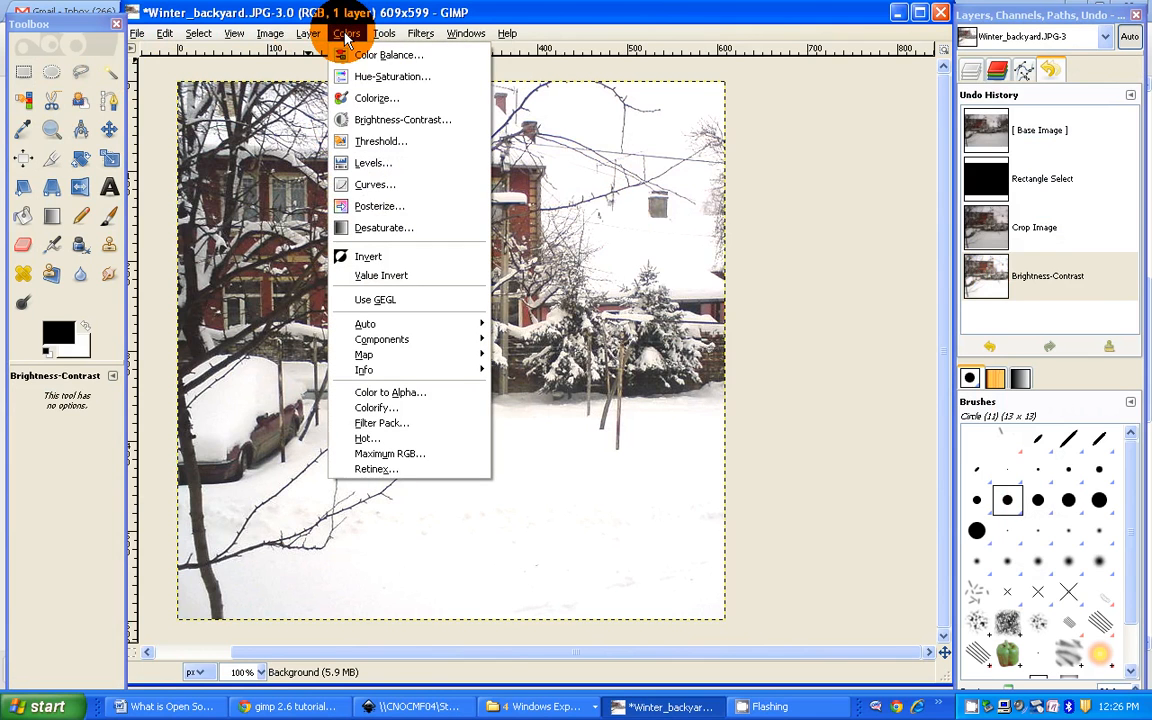
pyautogui.click(381, 78)
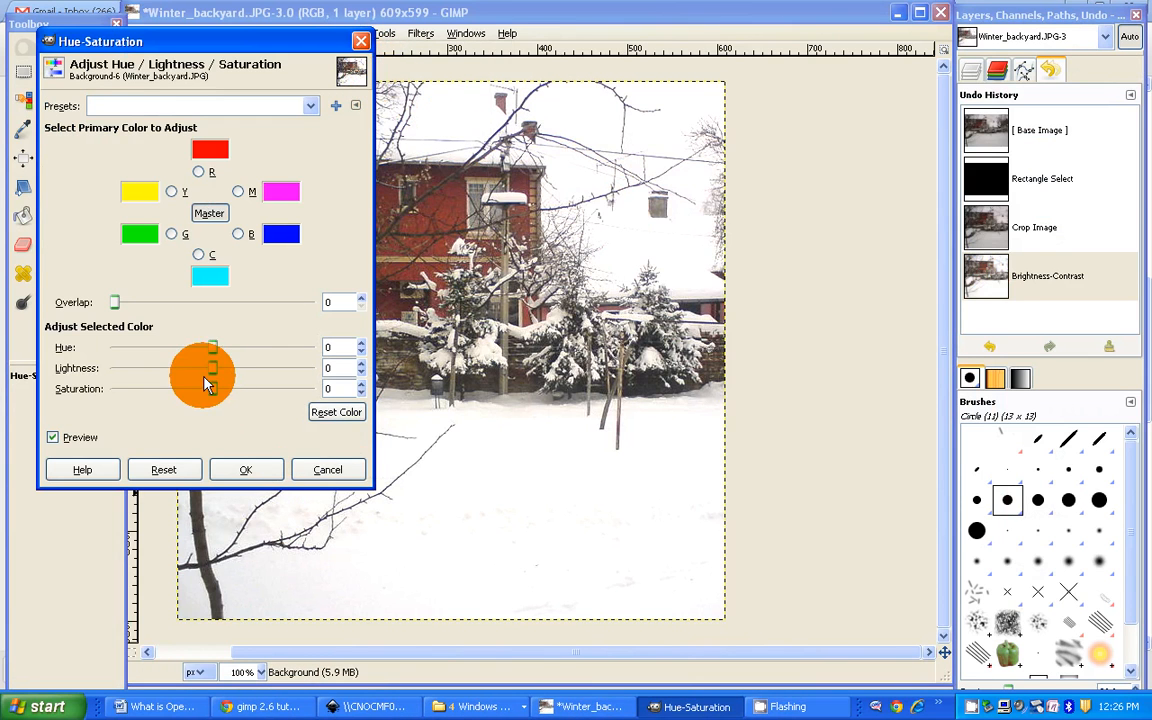
pyautogui.moveTo(210, 396); pyautogui.dragTo(253, 394)
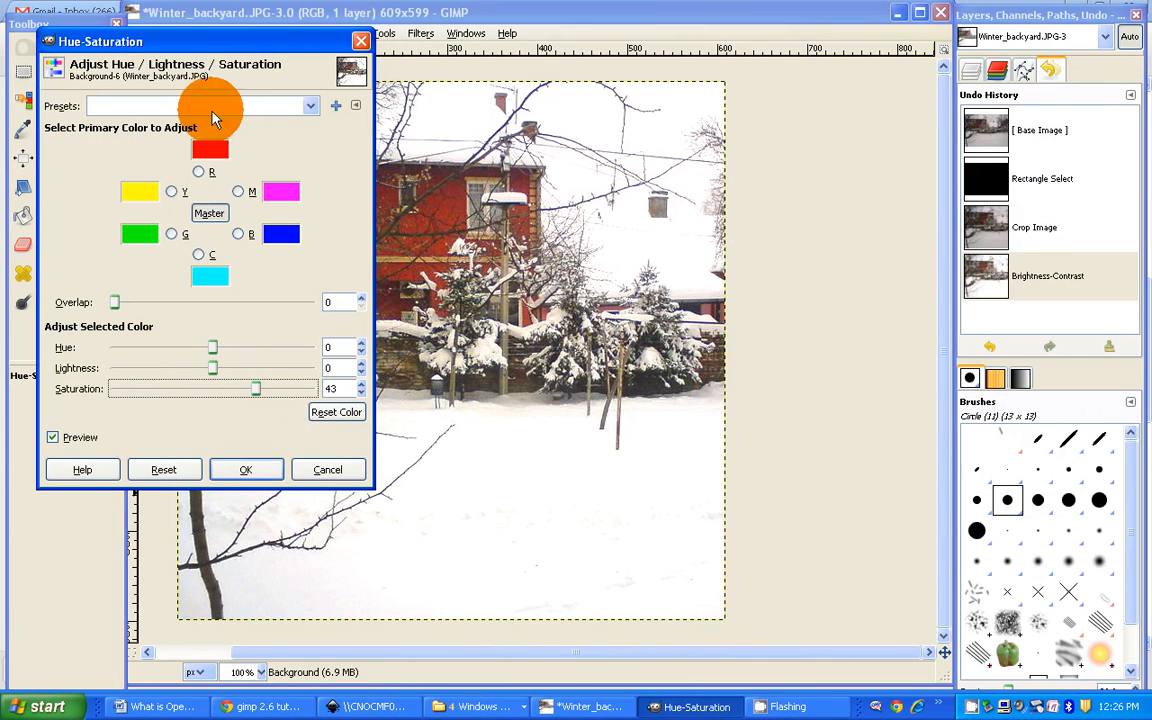
pyautogui.moveTo(216, 44); pyautogui.dragTo(887, 58)
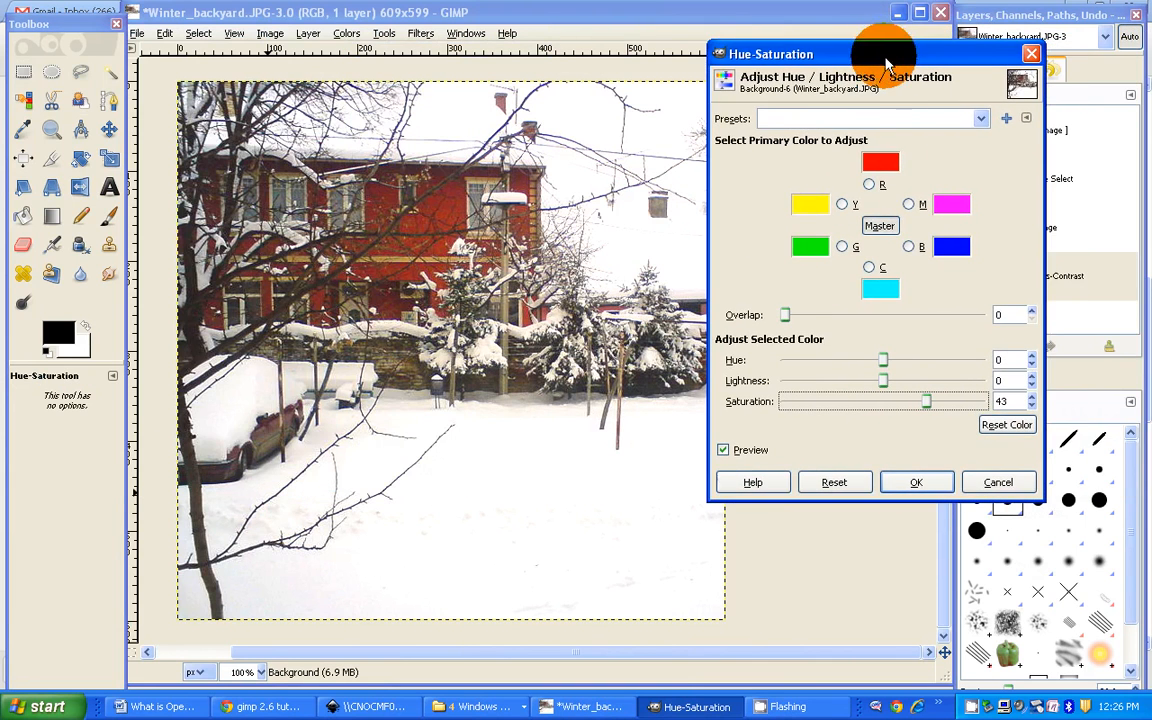
pyautogui.moveTo(925, 408)
pyautogui.mouseDown()
pyautogui.moveTo(784, 405)
pyautogui.moveTo(928, 408)
pyautogui.mouseUp()
pyautogui.click(928, 482)
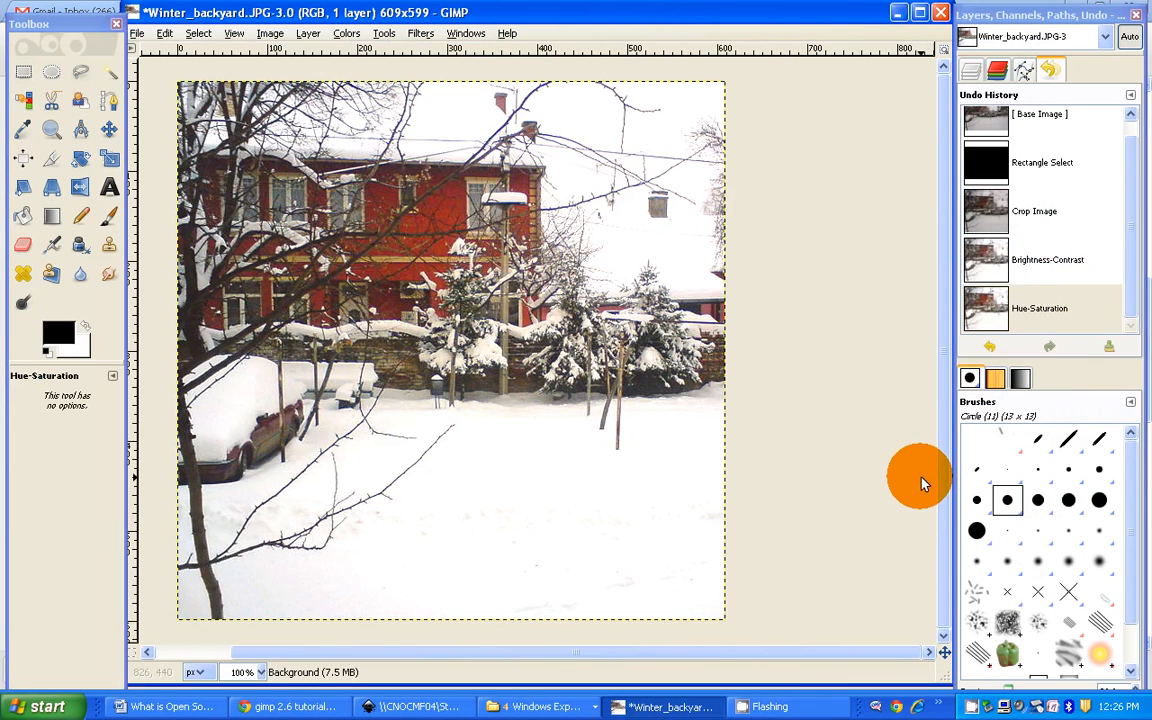
pyautogui.click(384, 34)
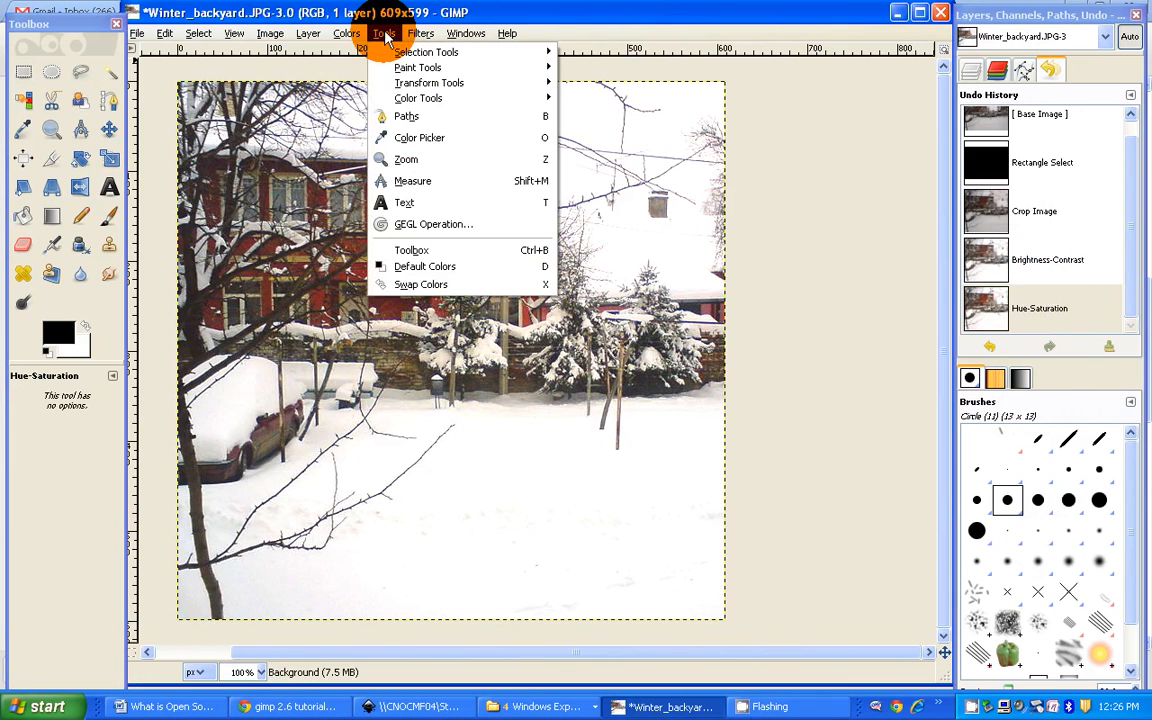
pyautogui.moveTo(350, 38)
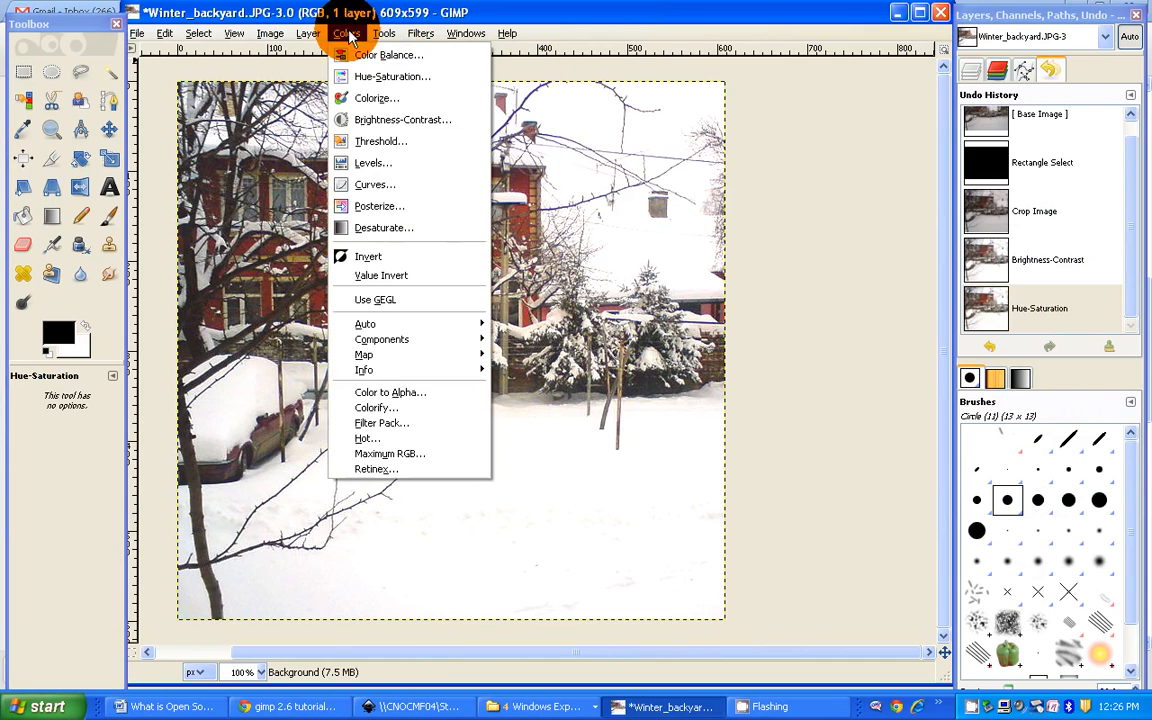
pyautogui.click(340, 55)
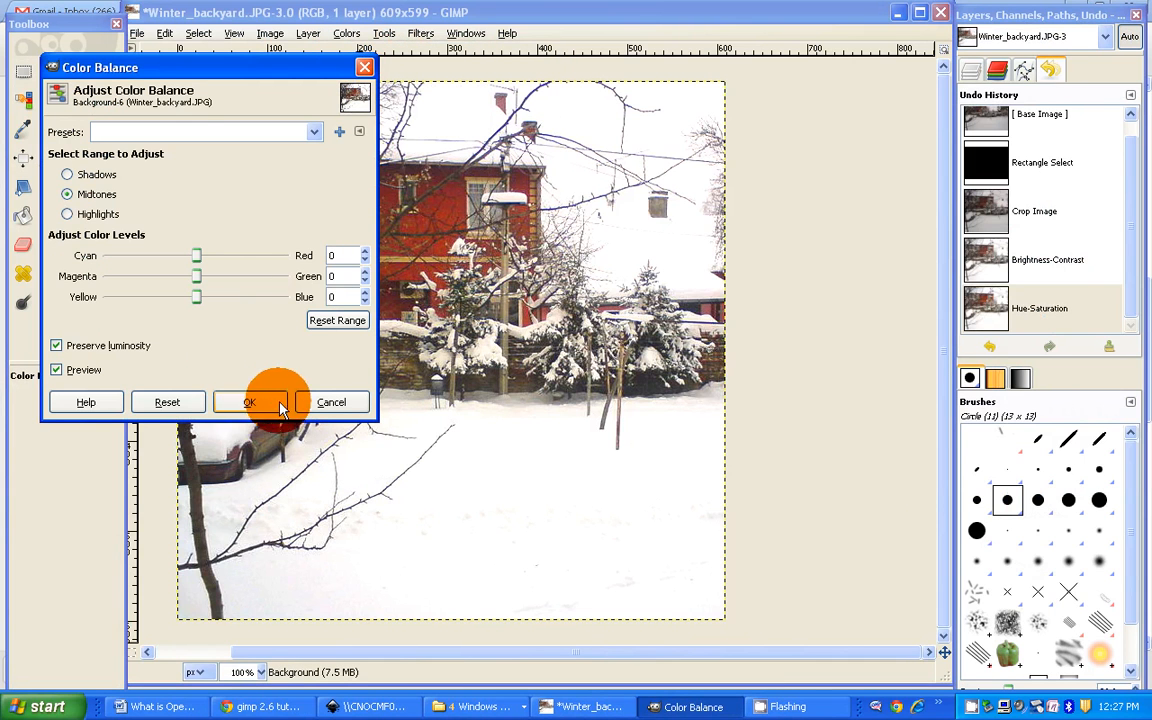
pyautogui.click(331, 402)
# Step: Apply a Curves adjustment to the Value channel, keeping a shadow point on the diagonal and pulling a highlight point slightly below it
pyautogui.click(348, 34)
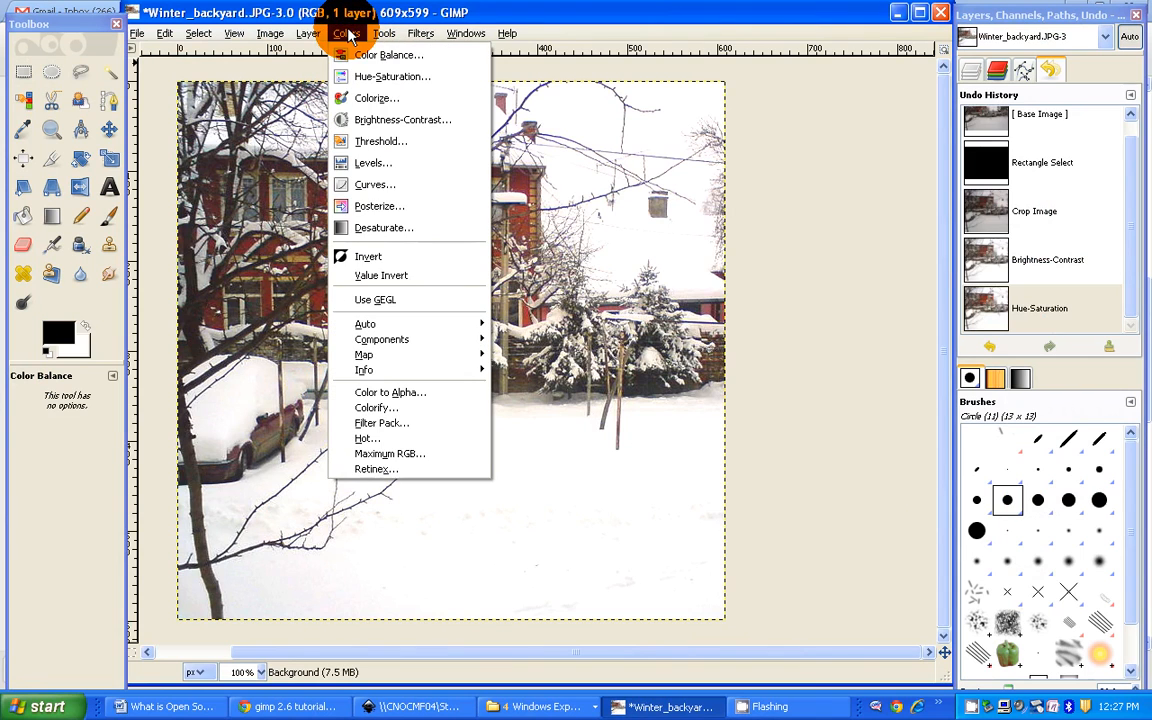
pyautogui.click(391, 187)
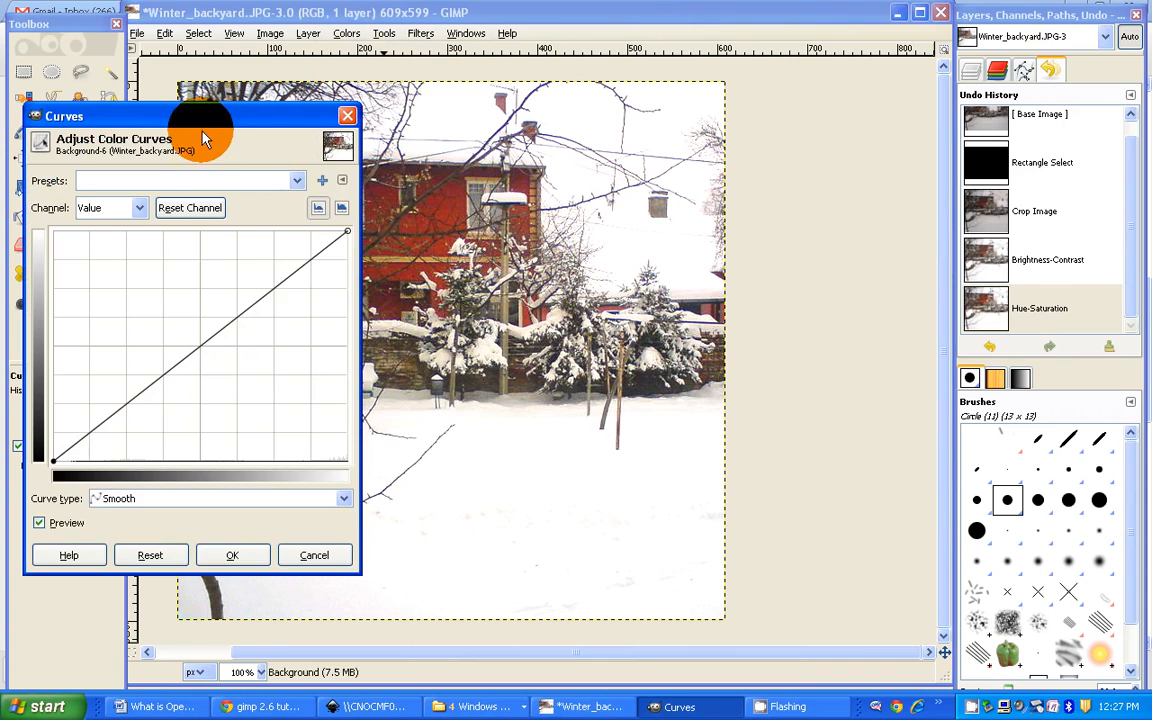
pyautogui.moveTo(192, 115); pyautogui.dragTo(860, 54)
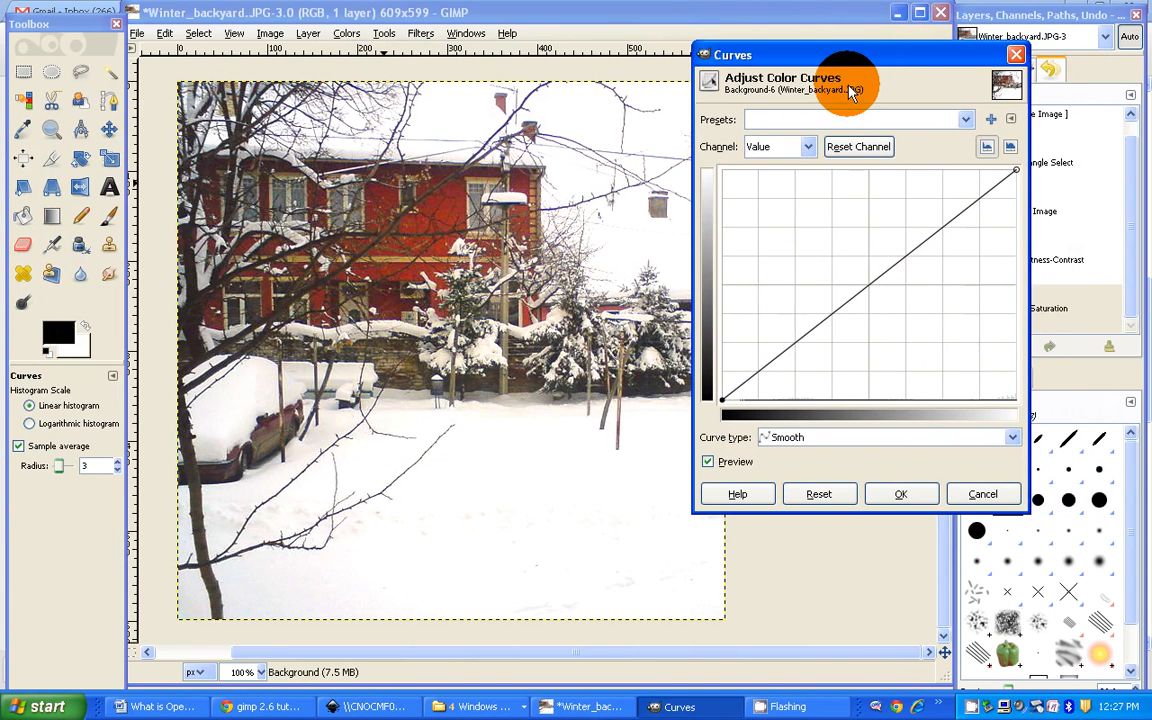
pyautogui.click(762, 372)
pyautogui.moveTo(762, 372); pyautogui.dragTo(785, 387)
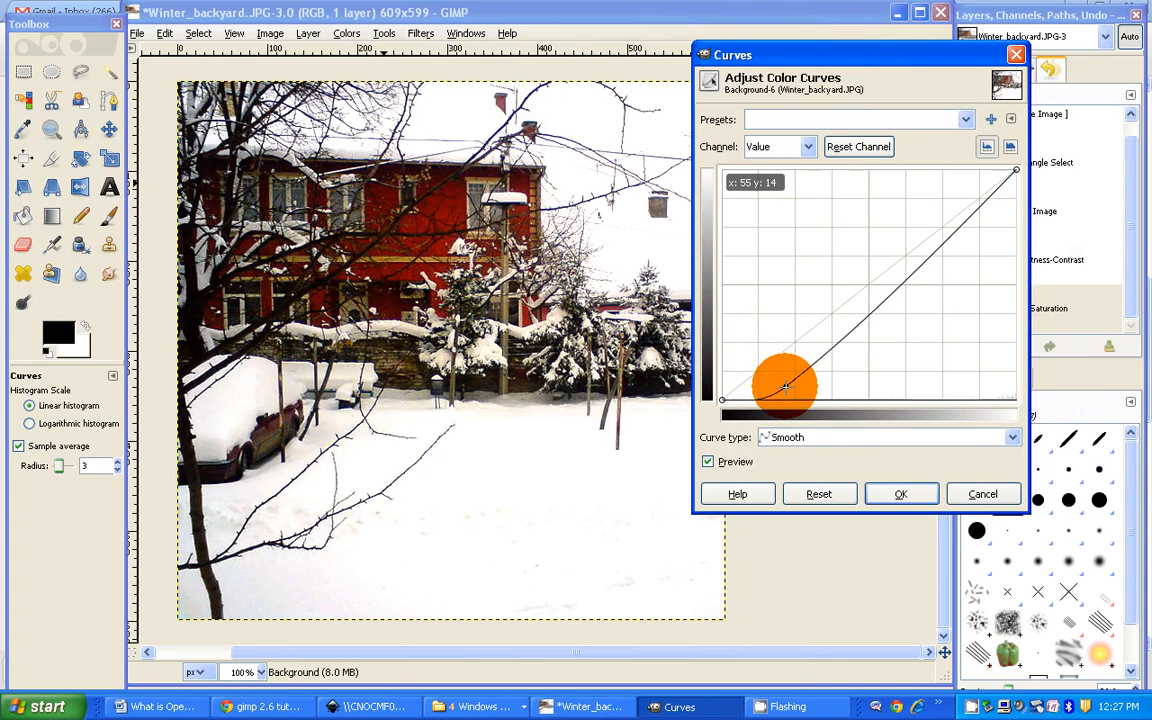
pyautogui.moveTo(785, 387); pyautogui.dragTo(765, 366)
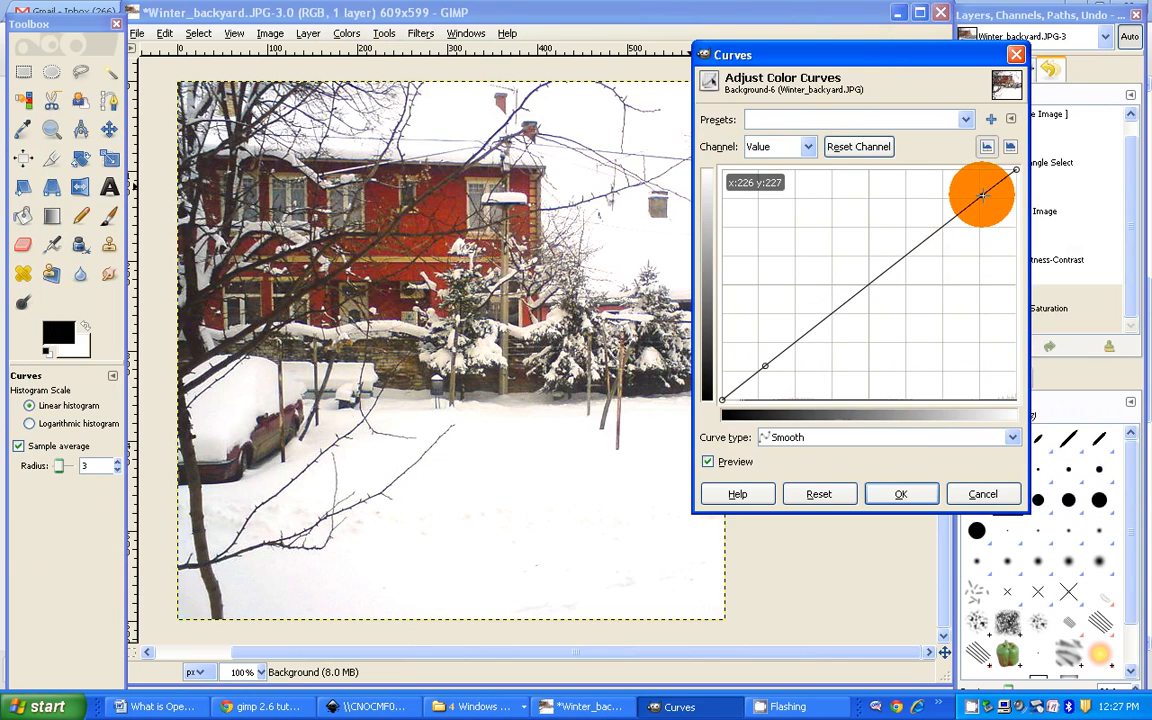
pyautogui.moveTo(982, 195)
pyautogui.mouseDown()
pyautogui.moveTo(1000, 201)
pyautogui.moveTo(1006, 183)
pyautogui.moveTo(1016, 193)
pyautogui.moveTo(998, 200)
pyautogui.moveTo(1004, 234)
pyautogui.moveTo(992, 206)
pyautogui.mouseUp()
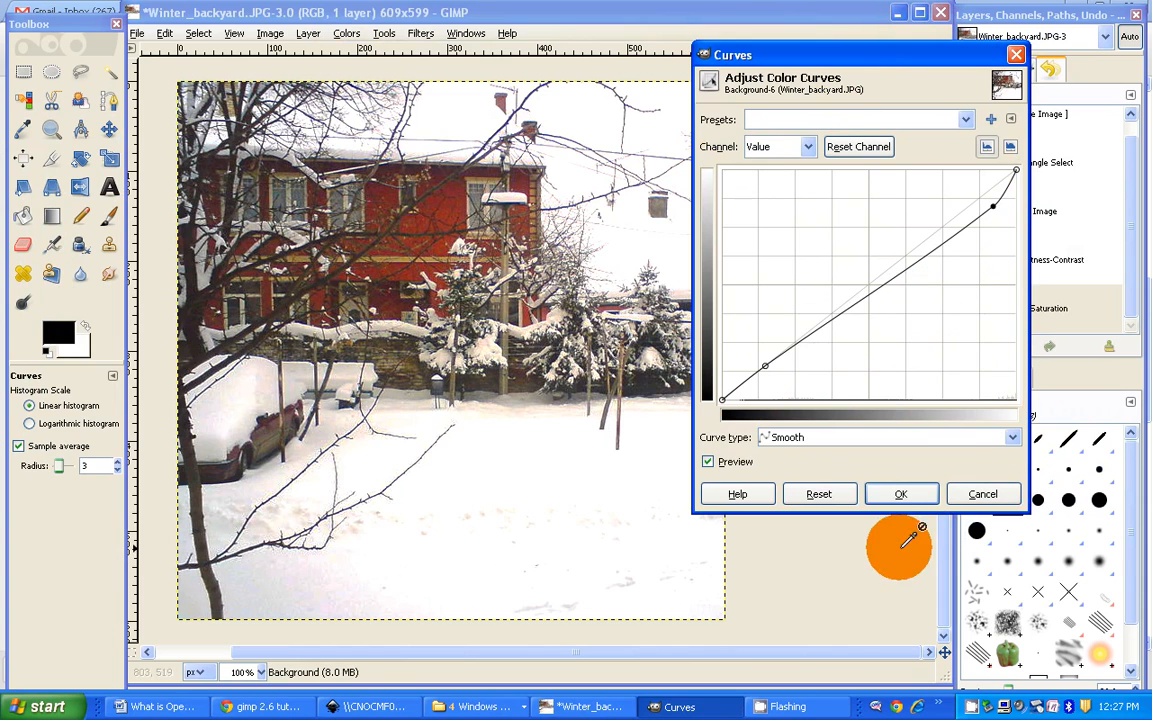
pyautogui.click(903, 495)
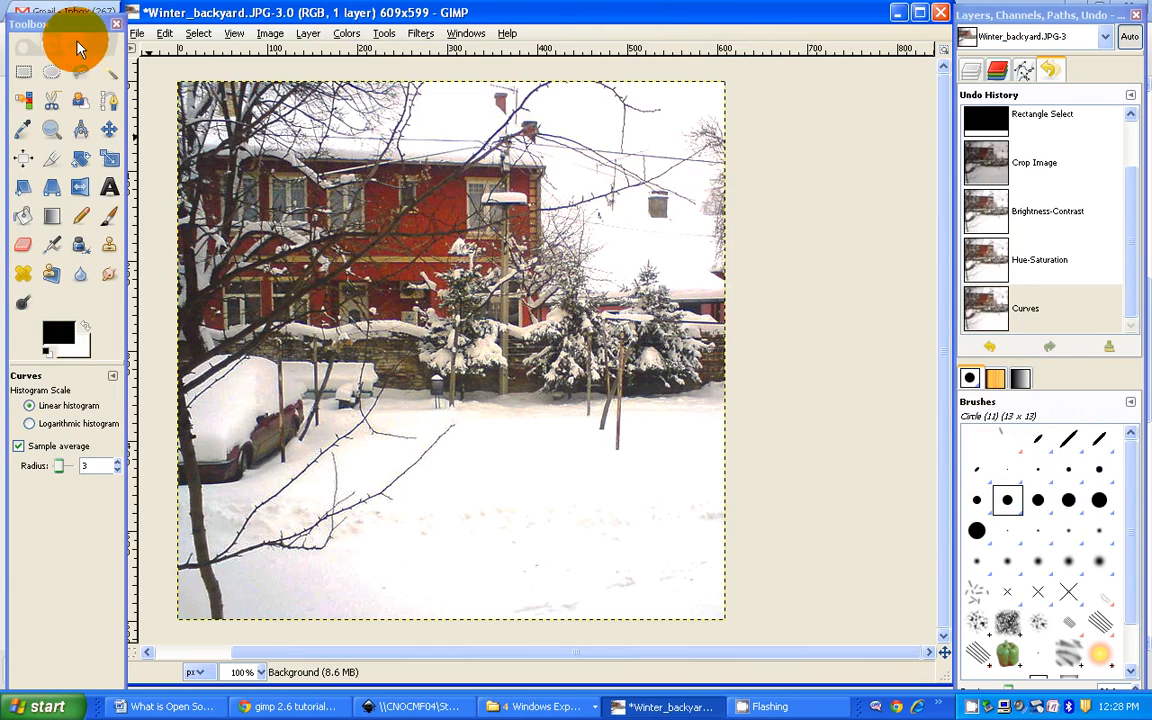
# Step: Save the edited photo under its existing JPEG file name at quality 85
pyautogui.click(137, 33)
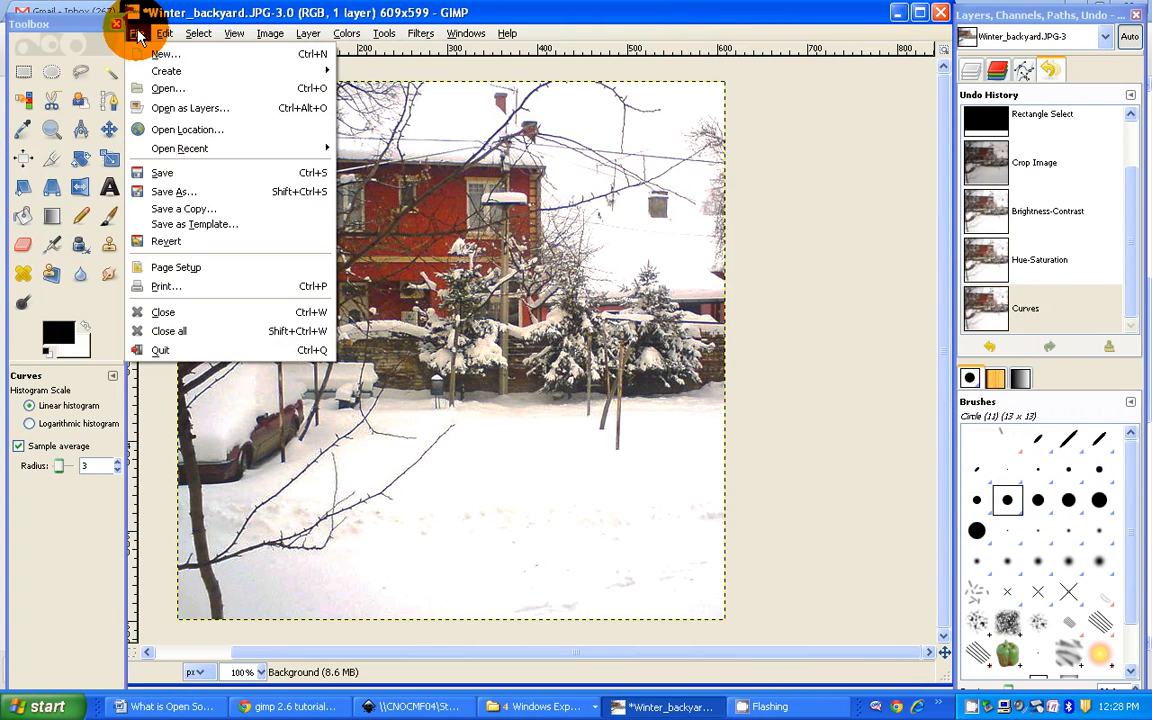
pyautogui.click(172, 170)
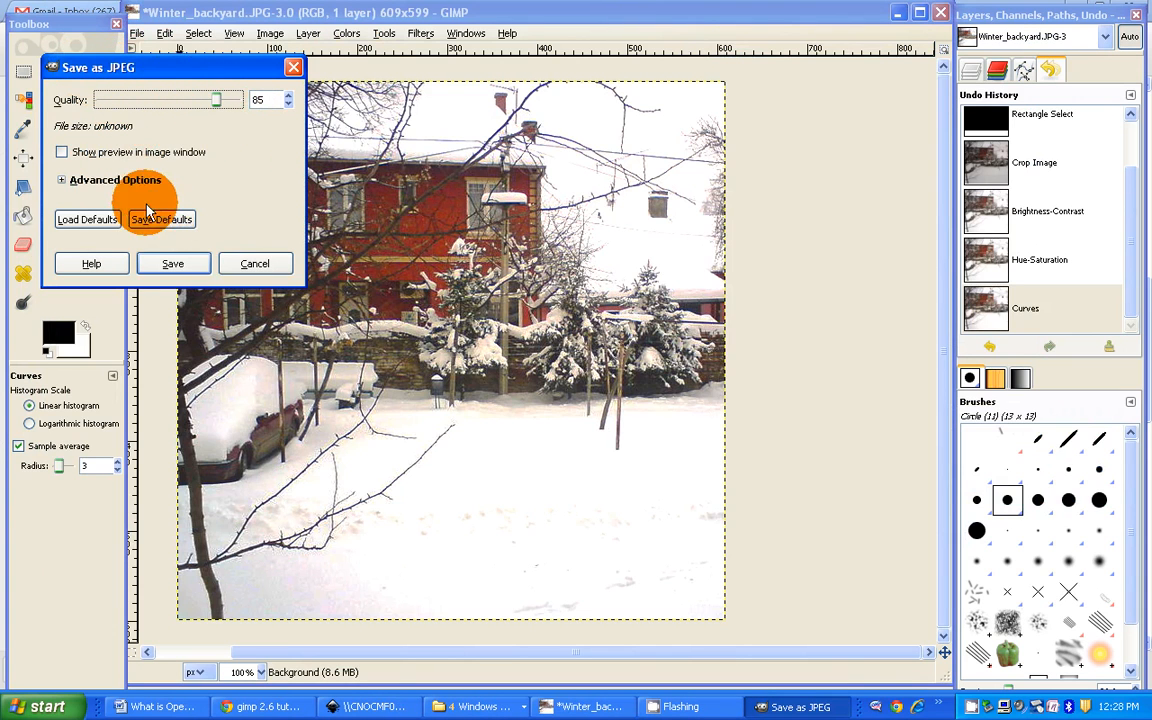
pyautogui.click(155, 263)
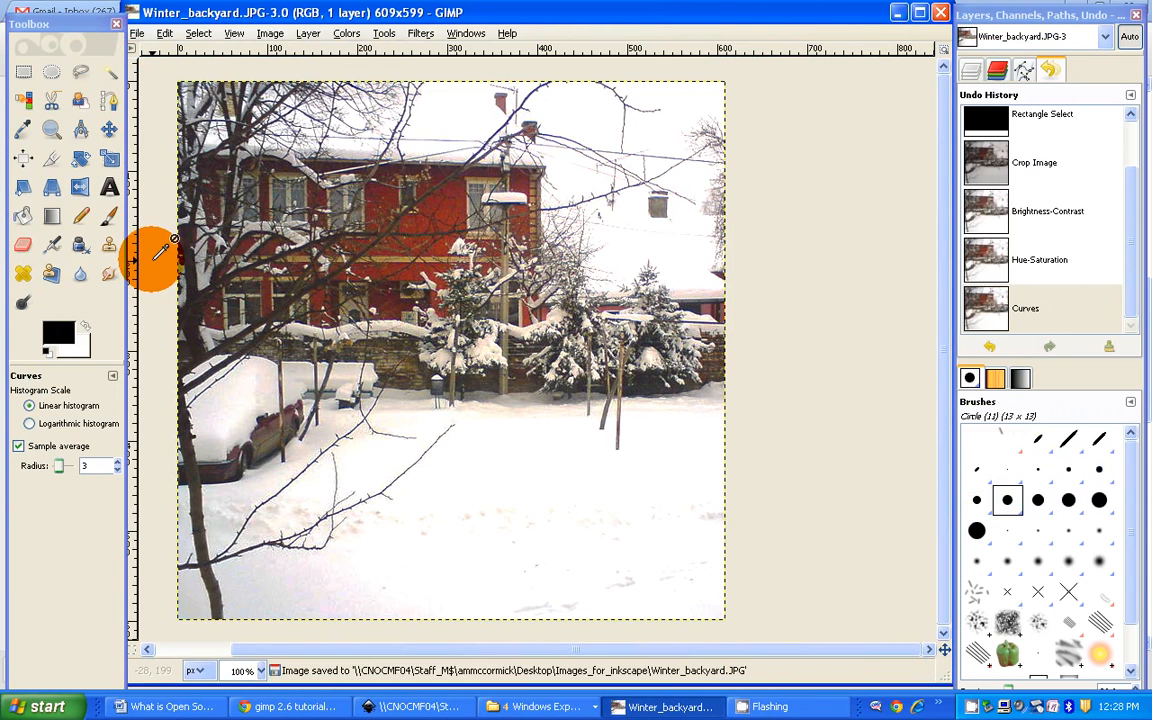
# Step: Save the image also as Winter_backyard.png in the Images_for_inkscape folder, with the default PNG options and compression level 9
pyautogui.click(137, 33)
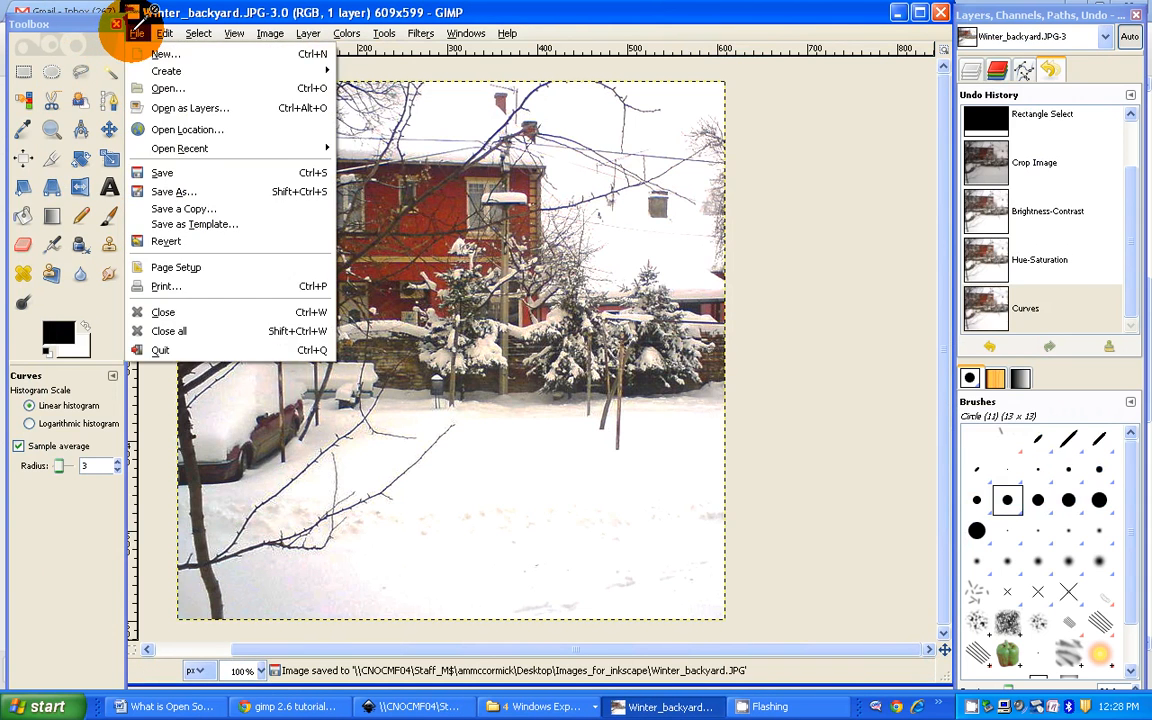
pyautogui.click(178, 191)
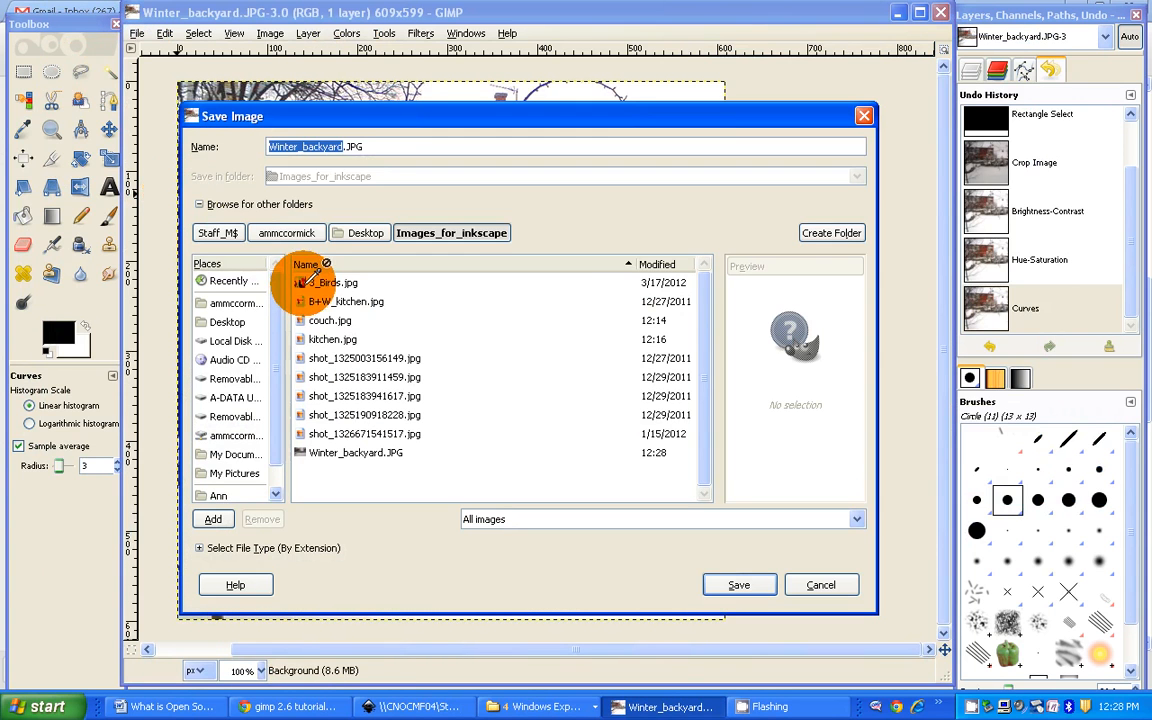
pyautogui.click(377, 150)
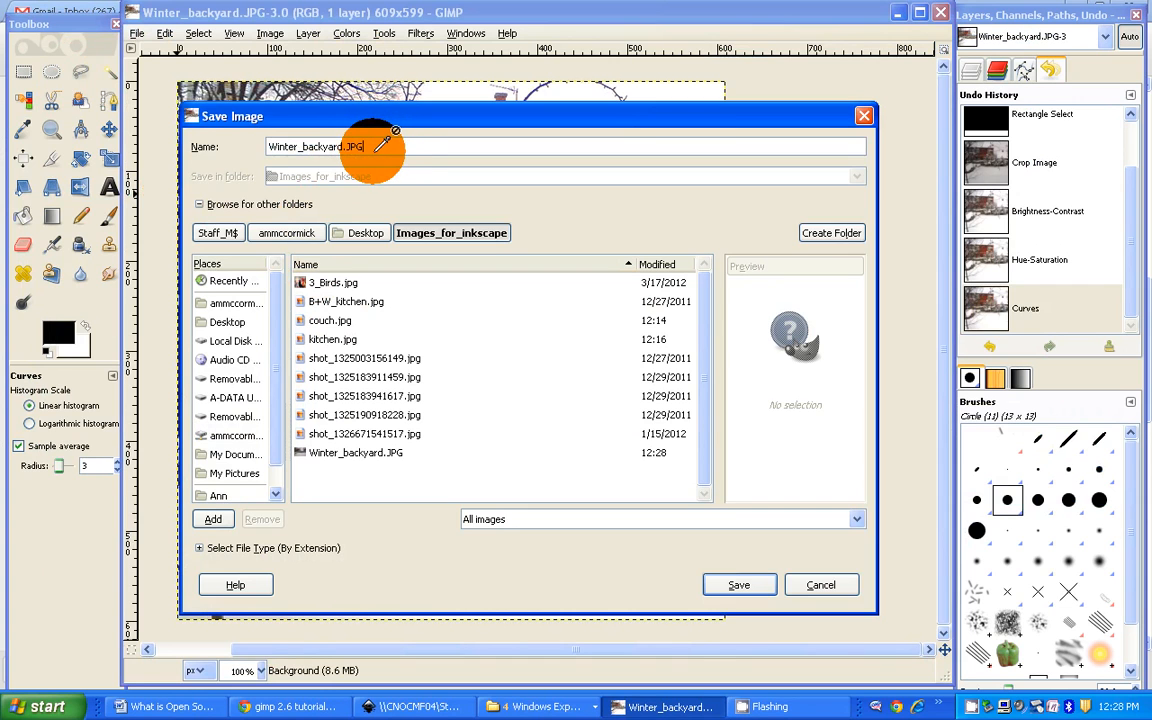
pyautogui.press('BackSpace')
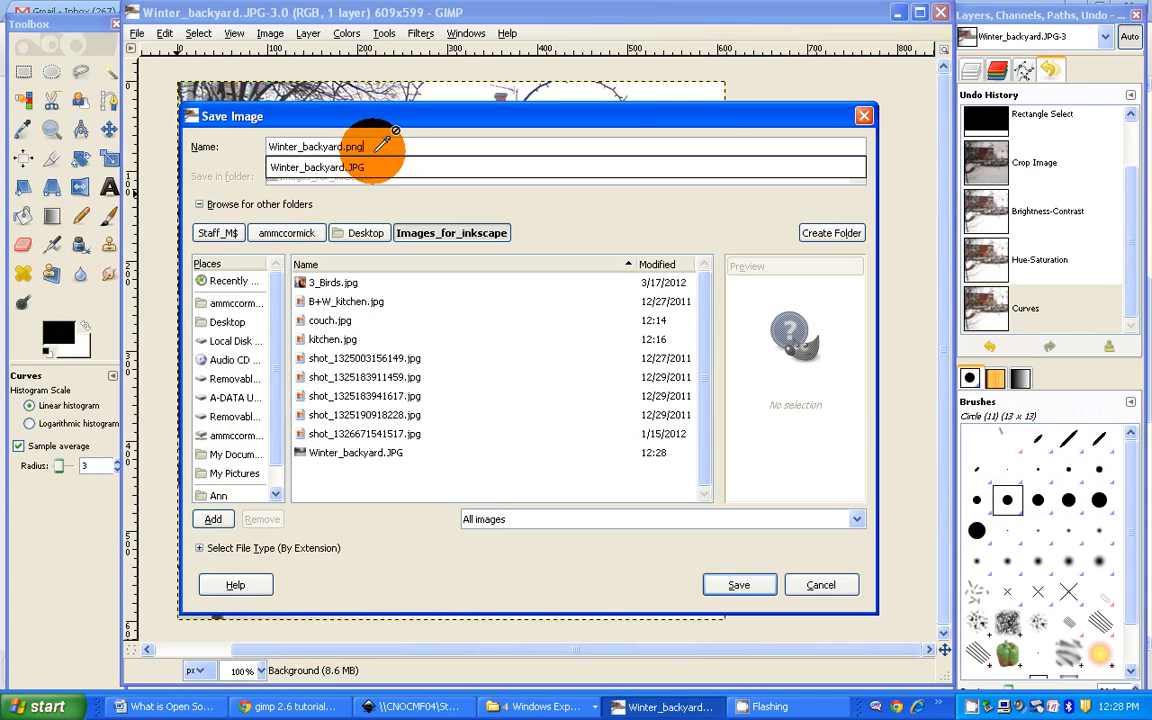
pyautogui.write('png')
pyautogui.press('Return')
pyautogui.press('Return')
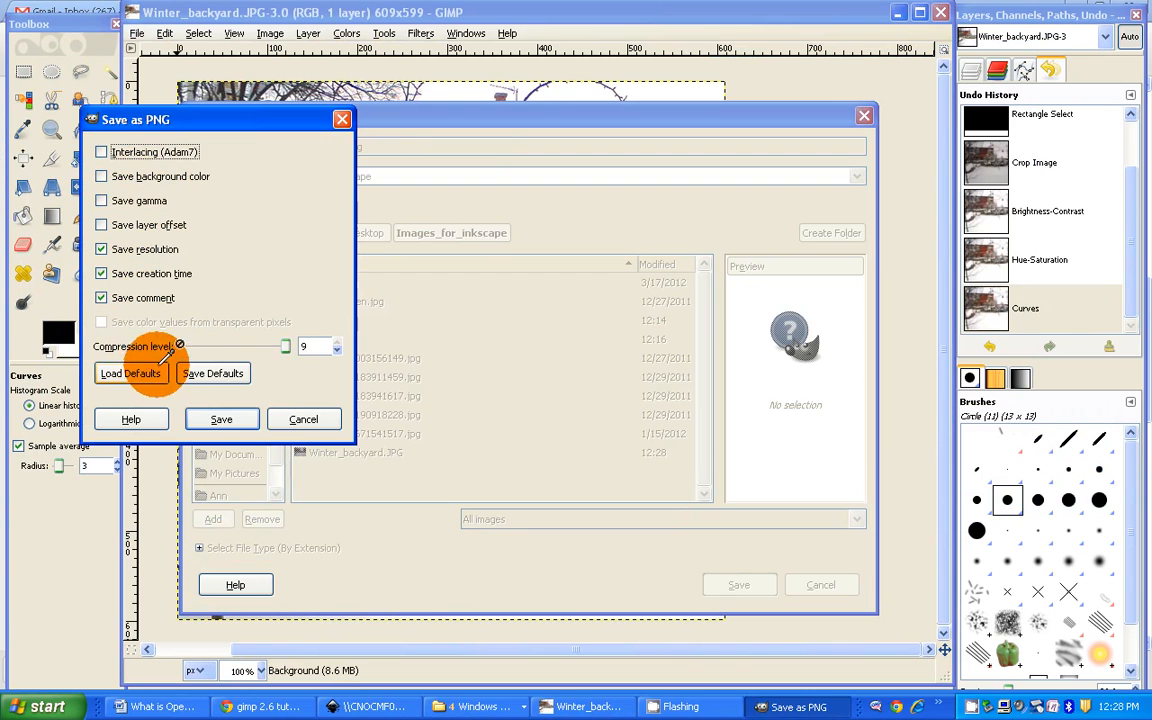
pyautogui.click(221, 418)
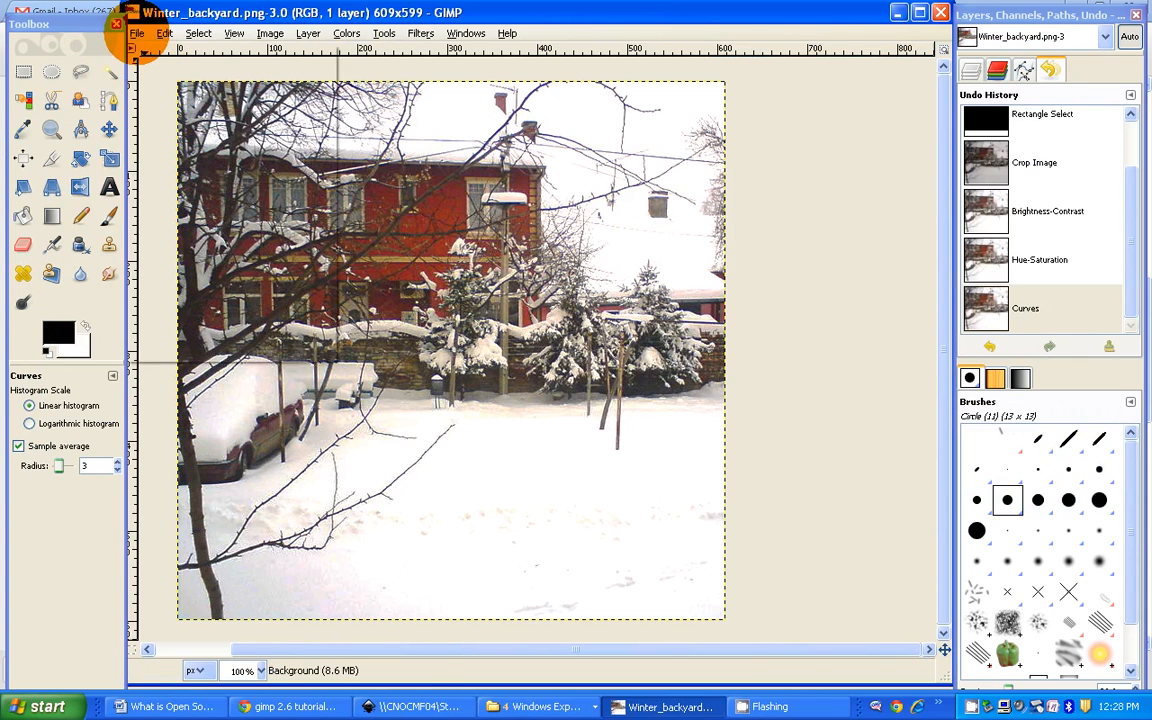
# Step: Close the Winter_backyard.png image and minimize the empty image editor window
pyautogui.click(136, 33)
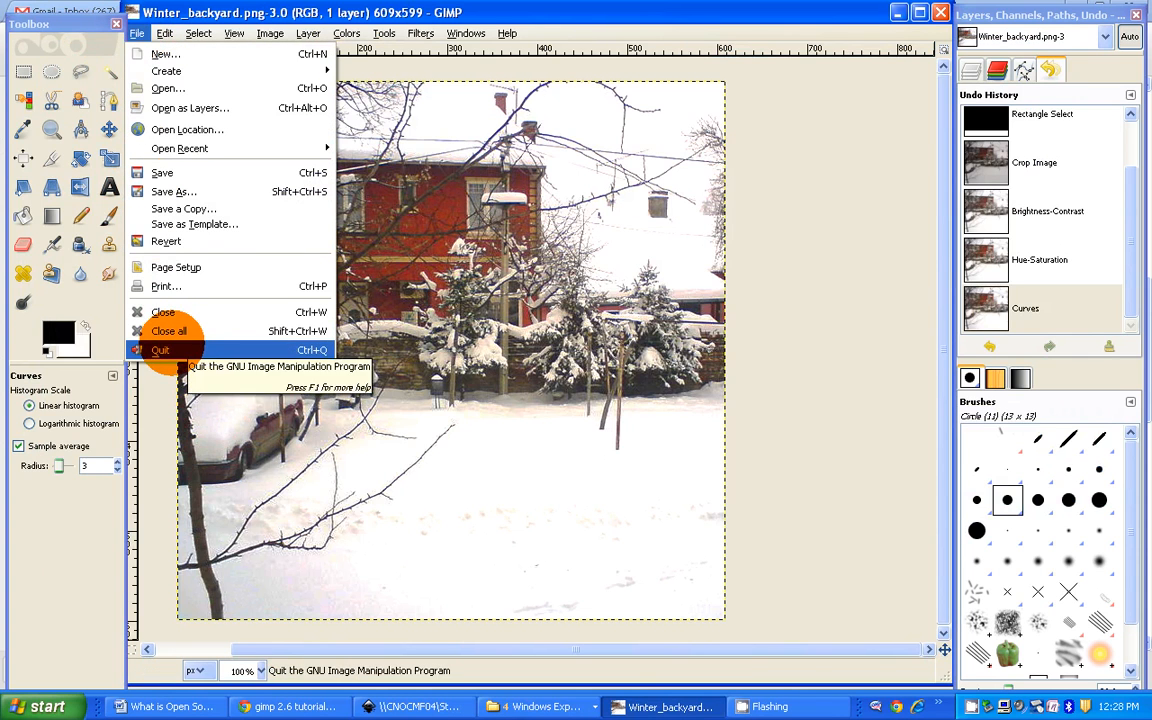
pyautogui.click(163, 312)
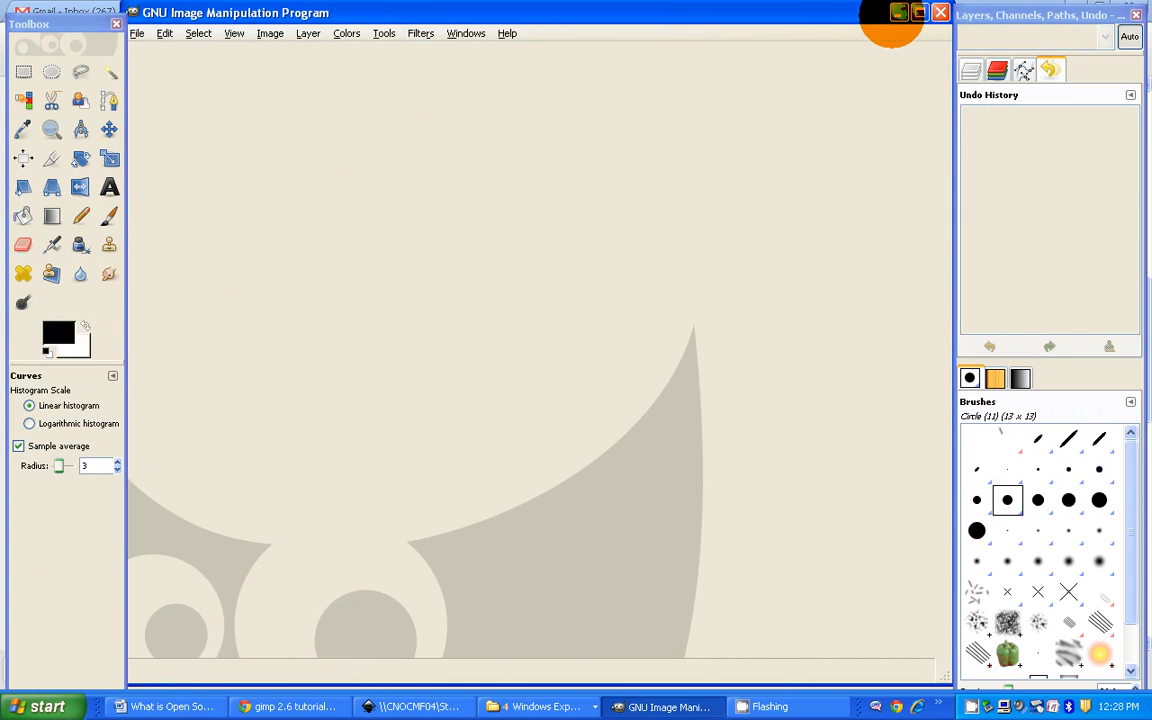
pyautogui.click(897, 13)
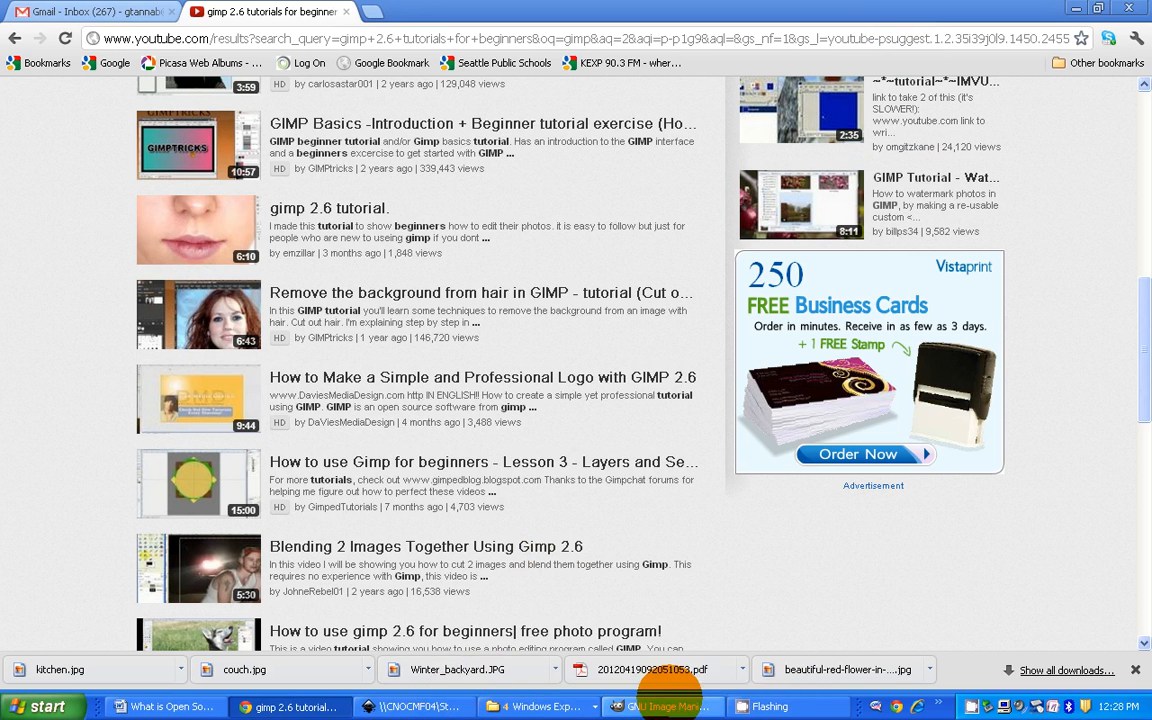
pyautogui.click(971, 702)
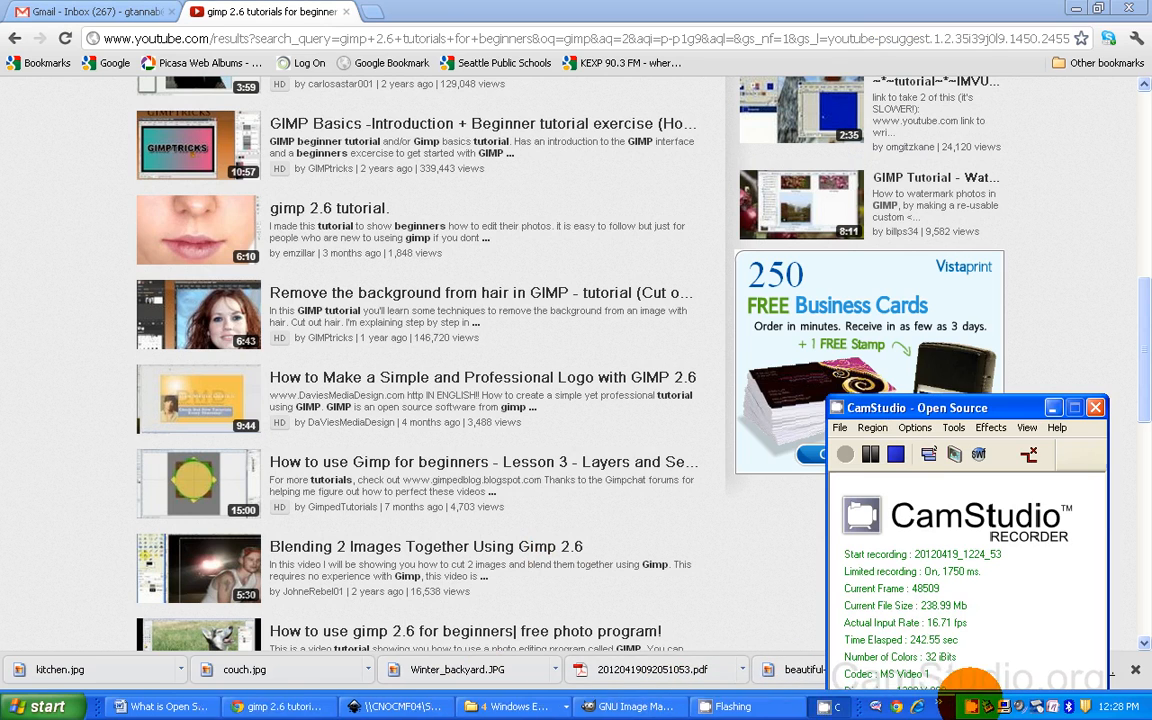